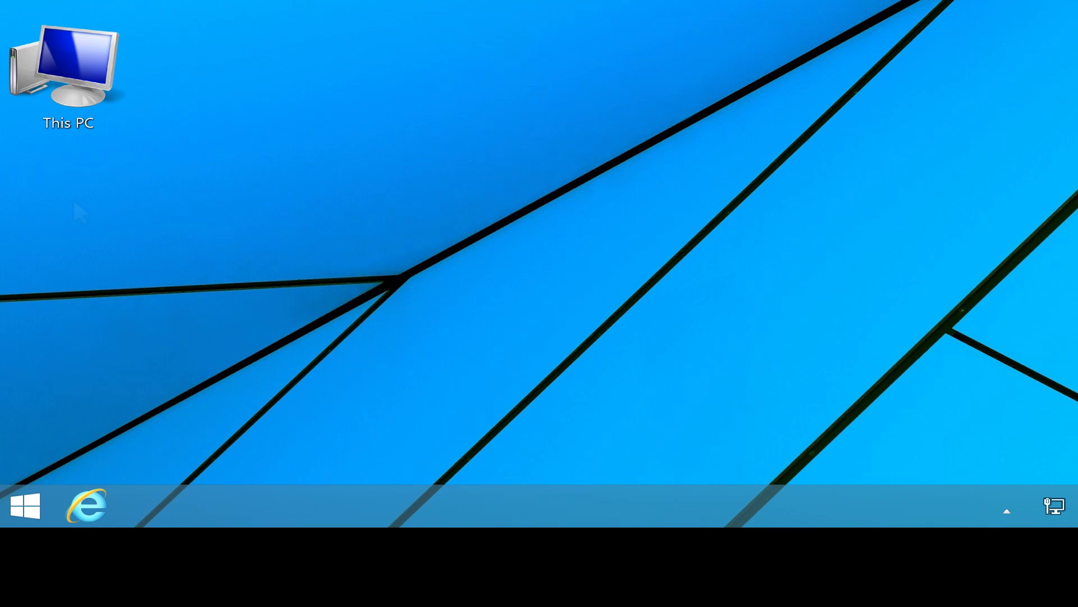
# Open support.hp.com in a new Internet Explorer tab.
pyautogui.click(89, 503)
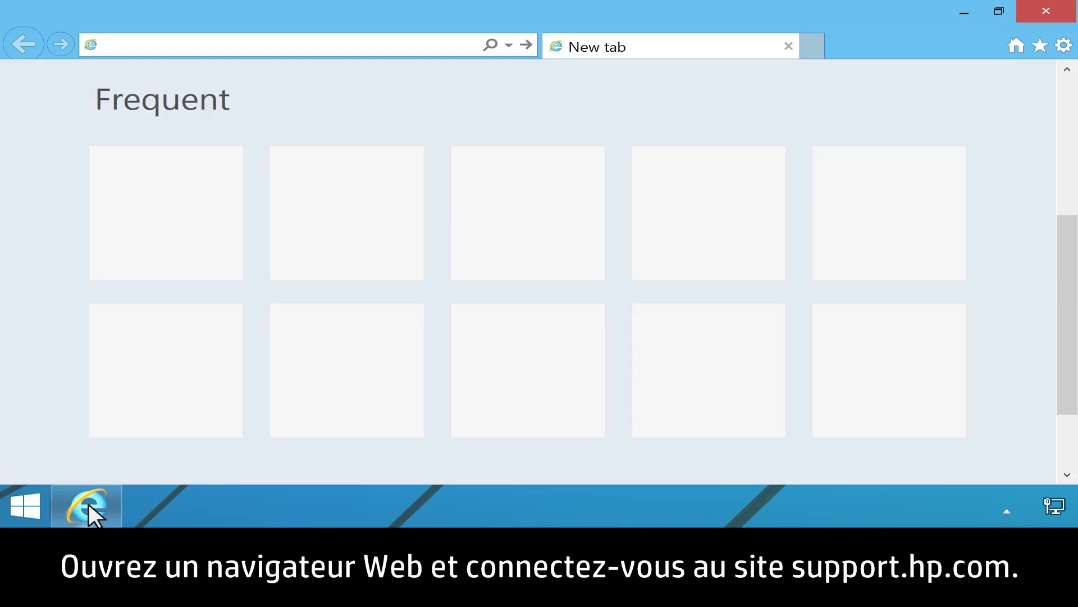
pyautogui.write('support.hp.')
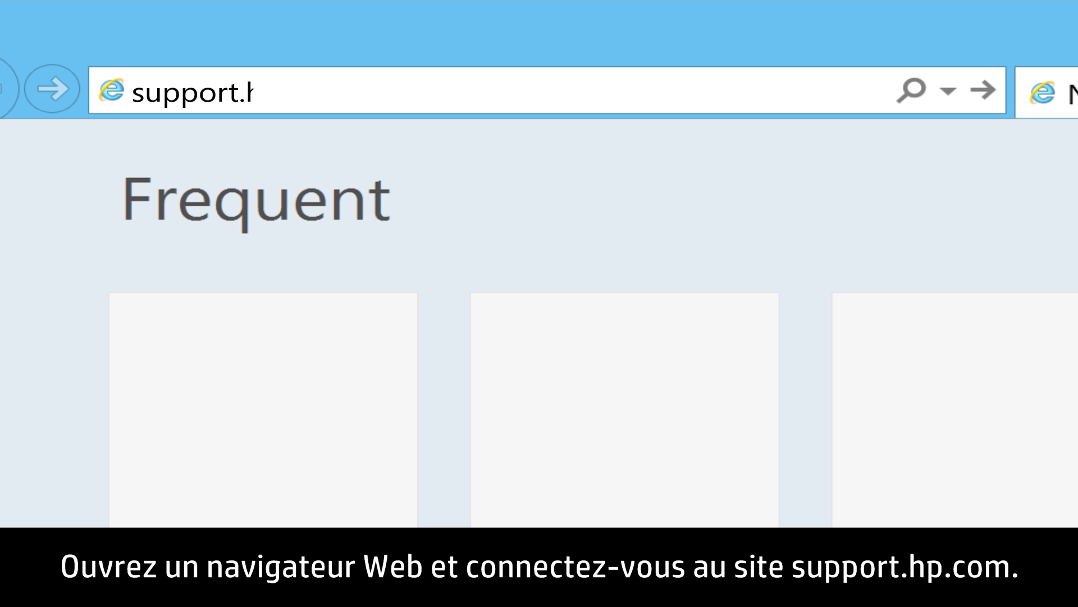
pyautogui.write('com')
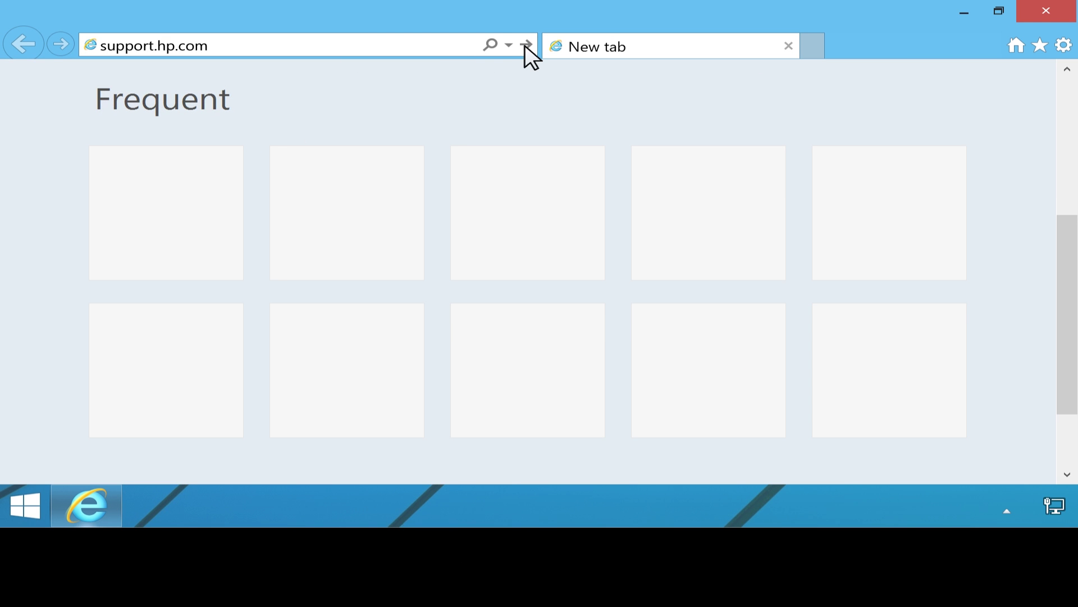
pyautogui.click(525, 45)
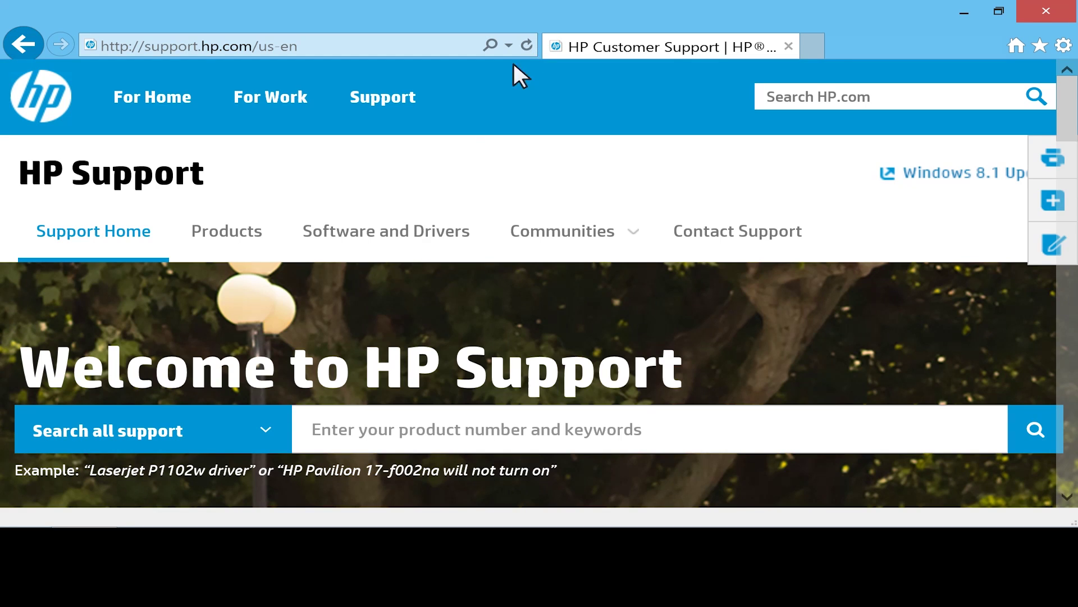
# Enter 'hp envy 17t-k000' as the model number under Software and Drivers.
pyautogui.click(413, 229)
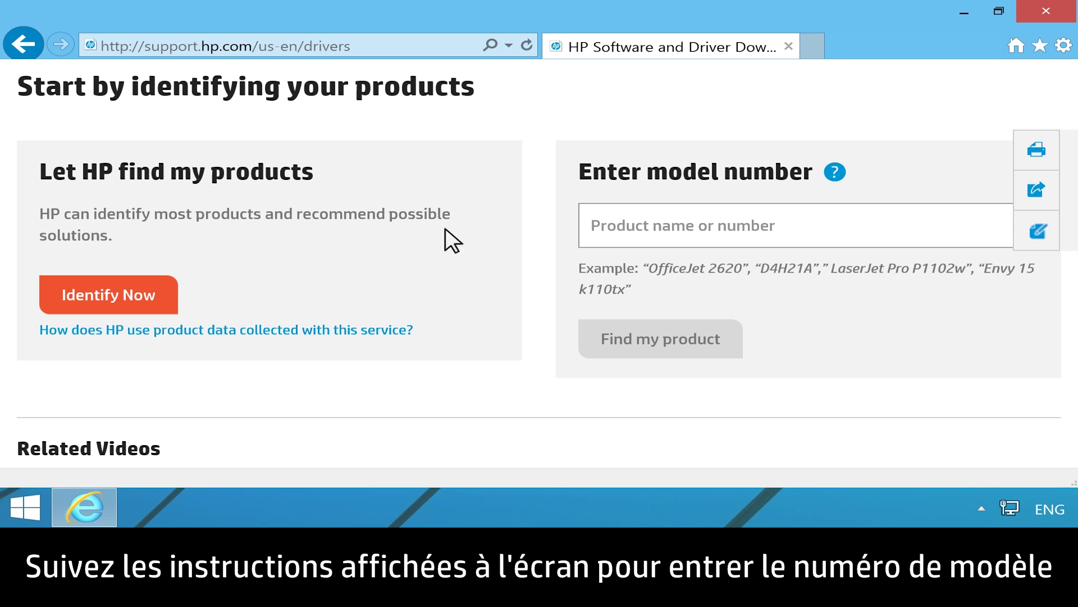
pyautogui.click(595, 224)
pyautogui.write('hp envy 17t-k000')
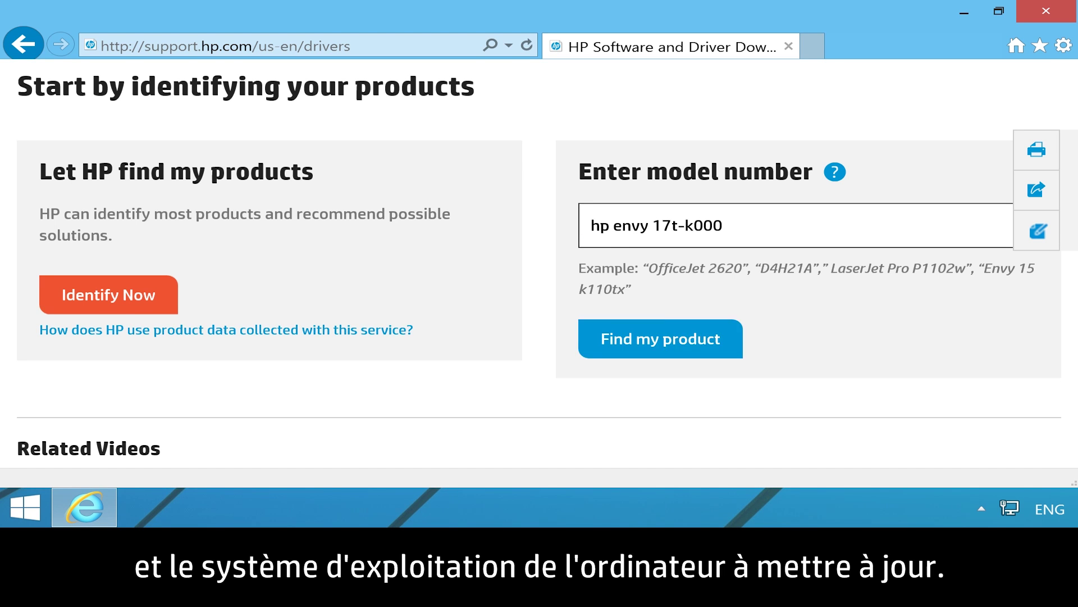
# Find the HP ENVY 17t-k000 and list its drivers for Microsoft Windows 8.1.
pyautogui.click(688, 340)
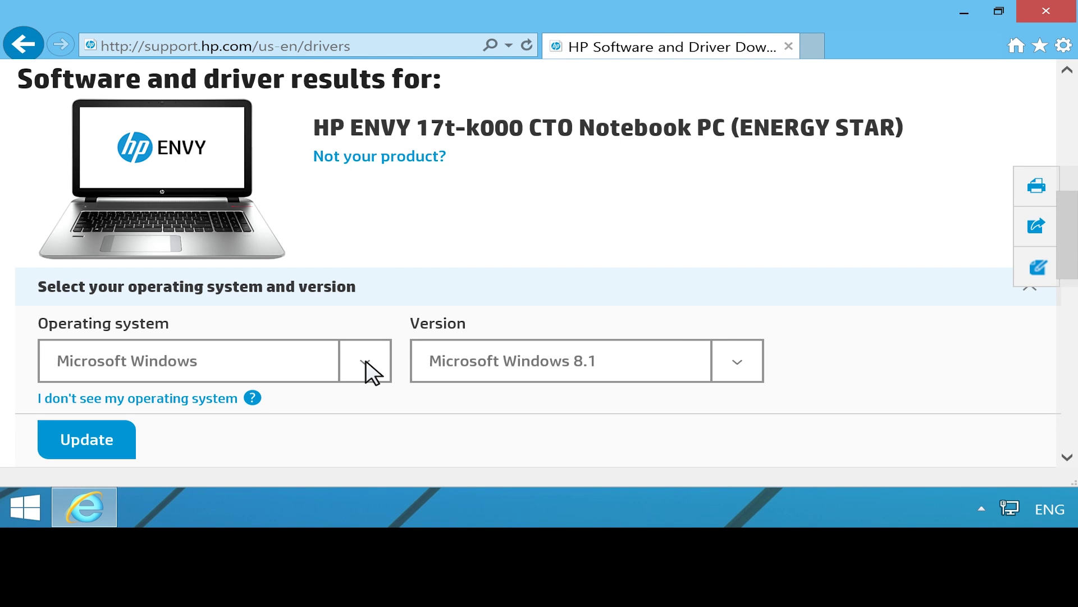
pyautogui.click(365, 360)
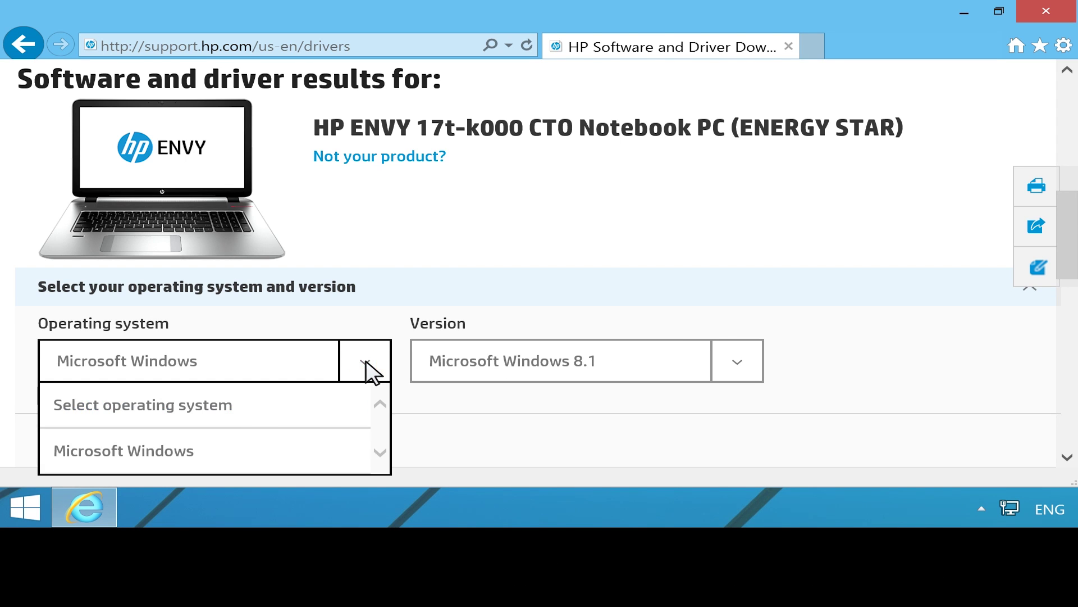
pyautogui.click(169, 450)
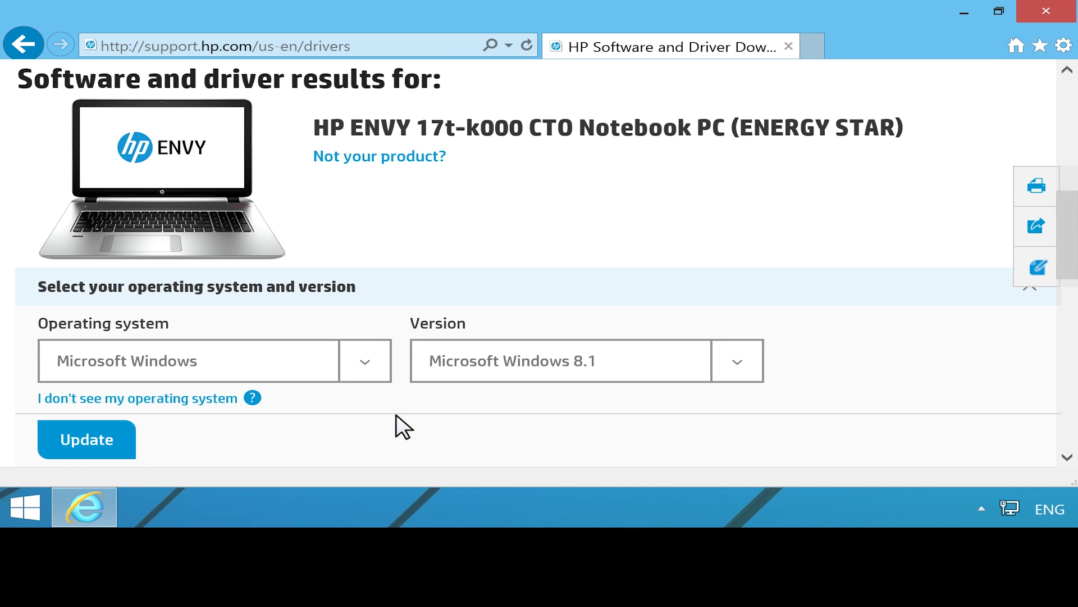
pyautogui.click(737, 359)
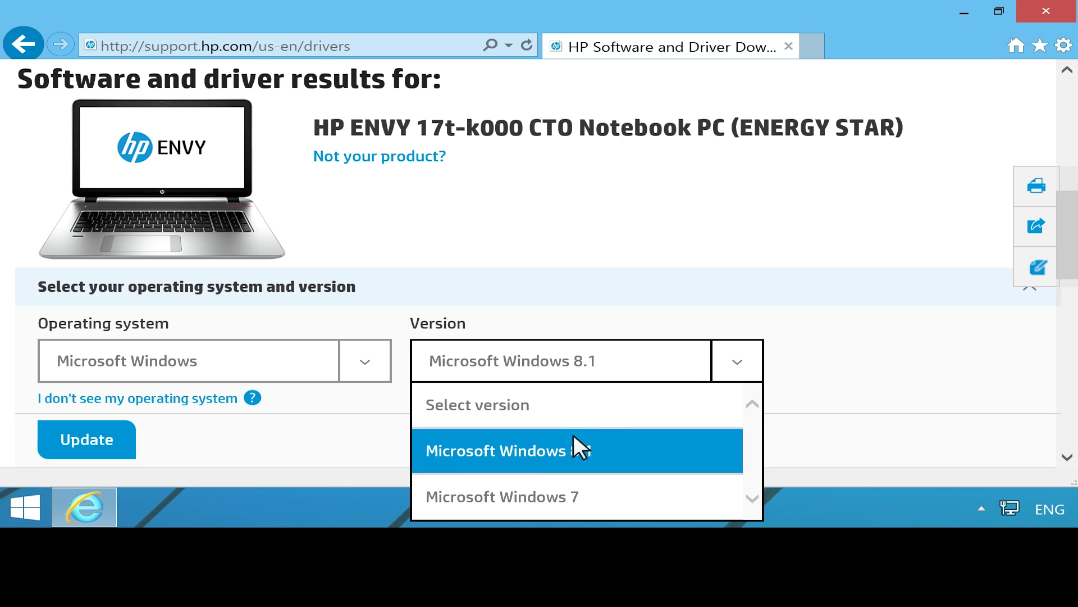
pyautogui.click(541, 449)
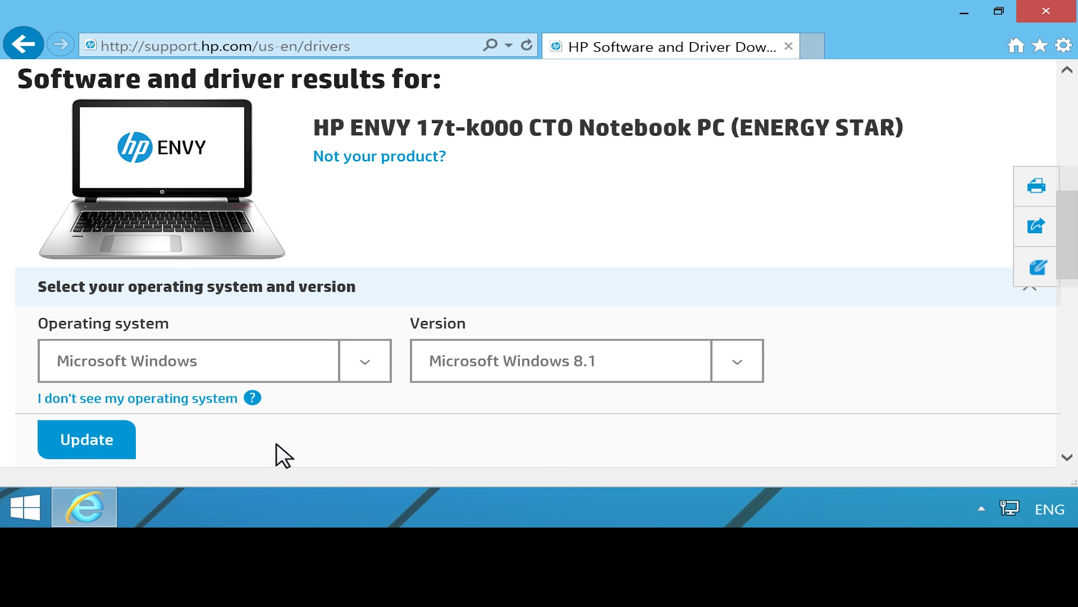
pyautogui.click(101, 437)
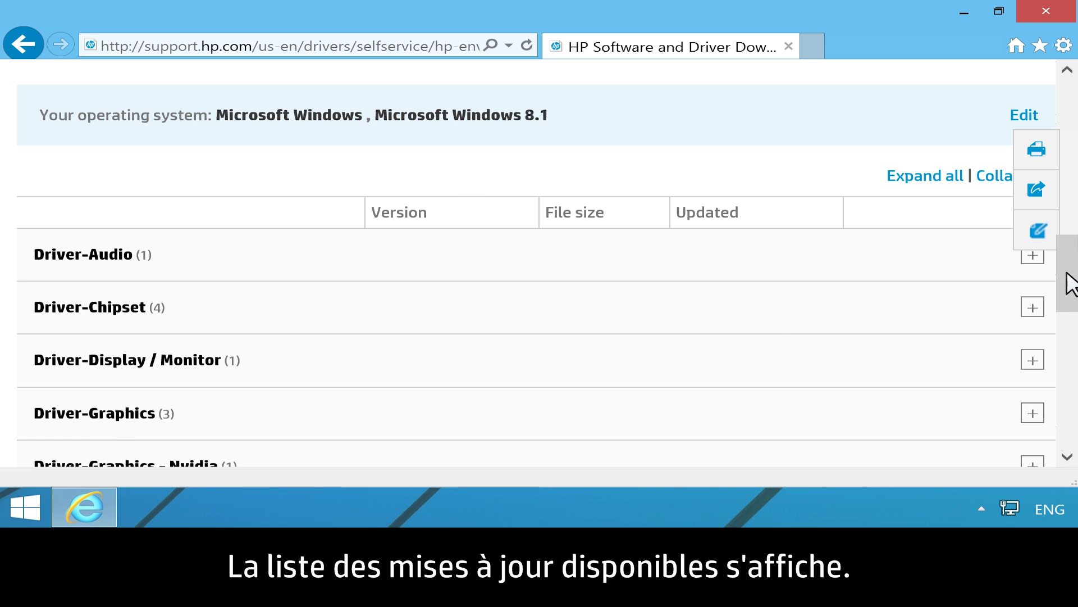
# Expand the BIOS category and show details of the F.34 A update.
pyautogui.moveTo(1067, 283); pyautogui.dragTo(1070, 394)
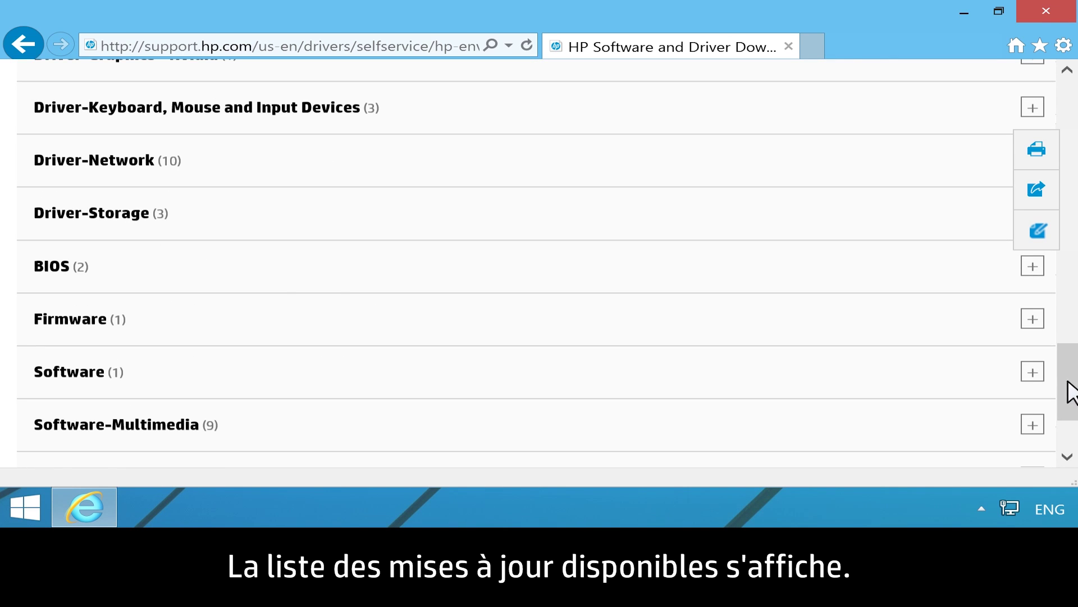
pyautogui.click(96, 265)
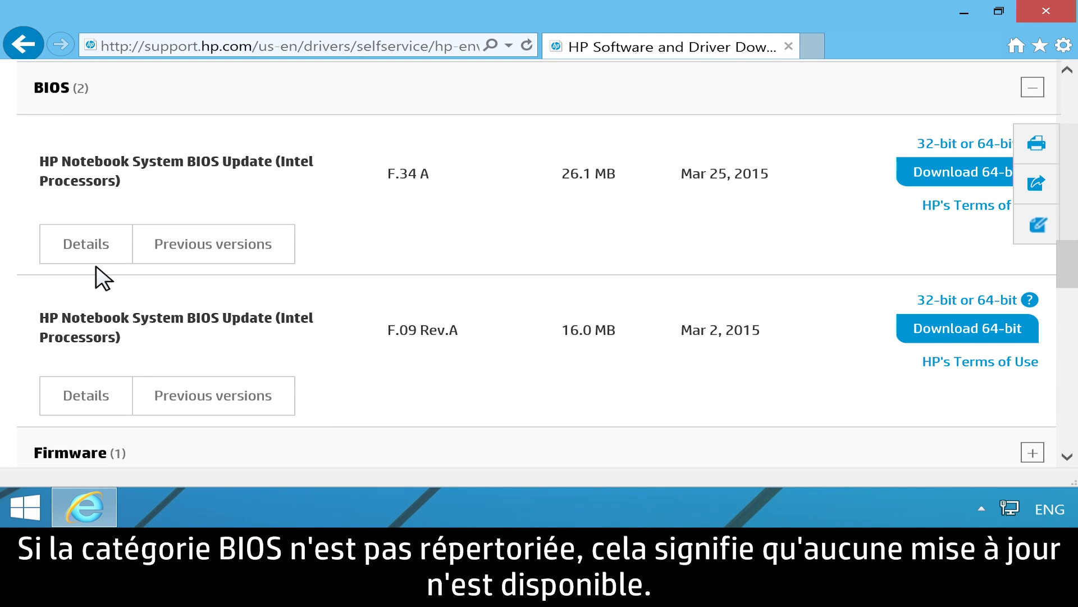
pyautogui.click(95, 244)
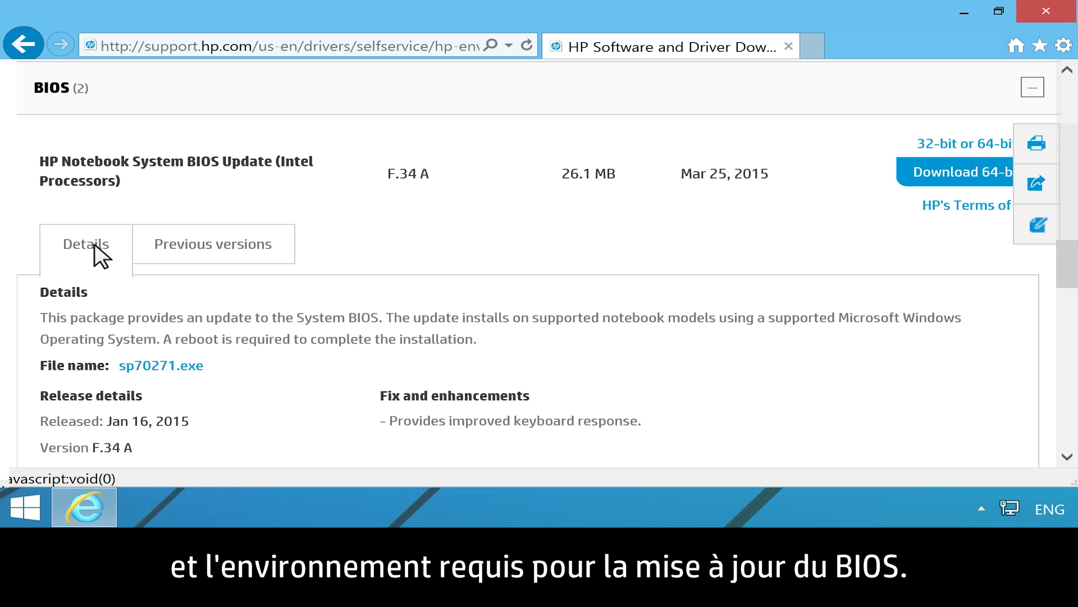
# Download the 64-bit BIOS update sp70271.exe only, then run it.
pyautogui.click(981, 171)
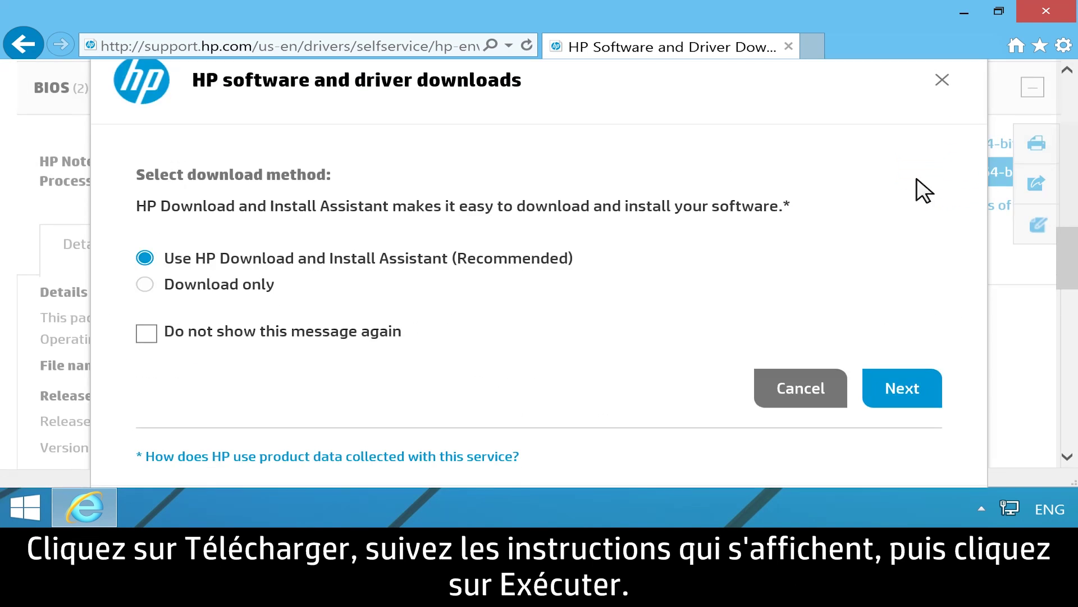
pyautogui.click(144, 284)
pyautogui.click(912, 388)
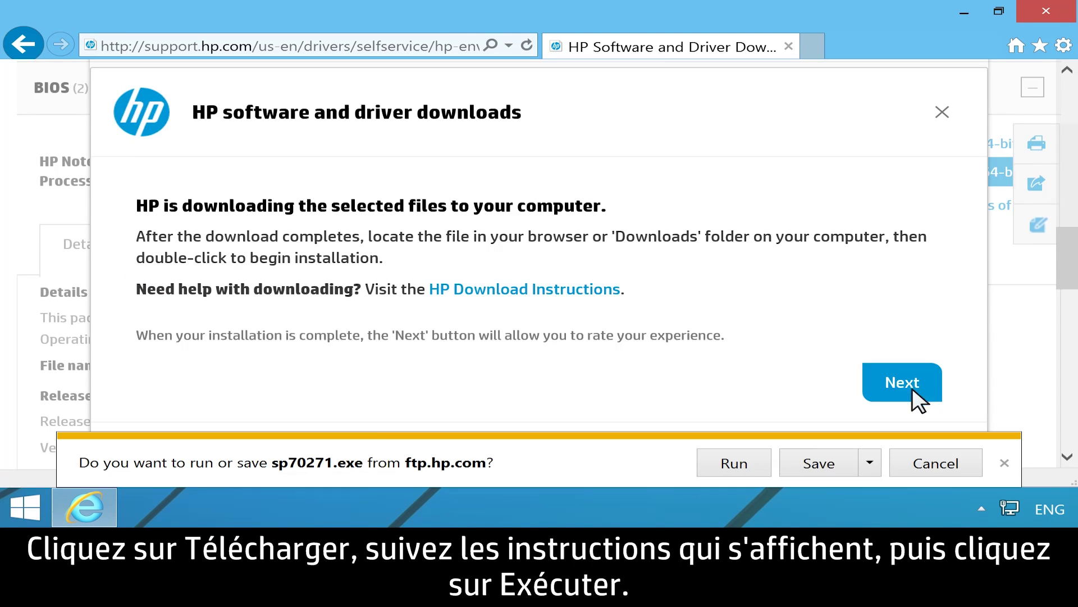
pyautogui.click(734, 463)
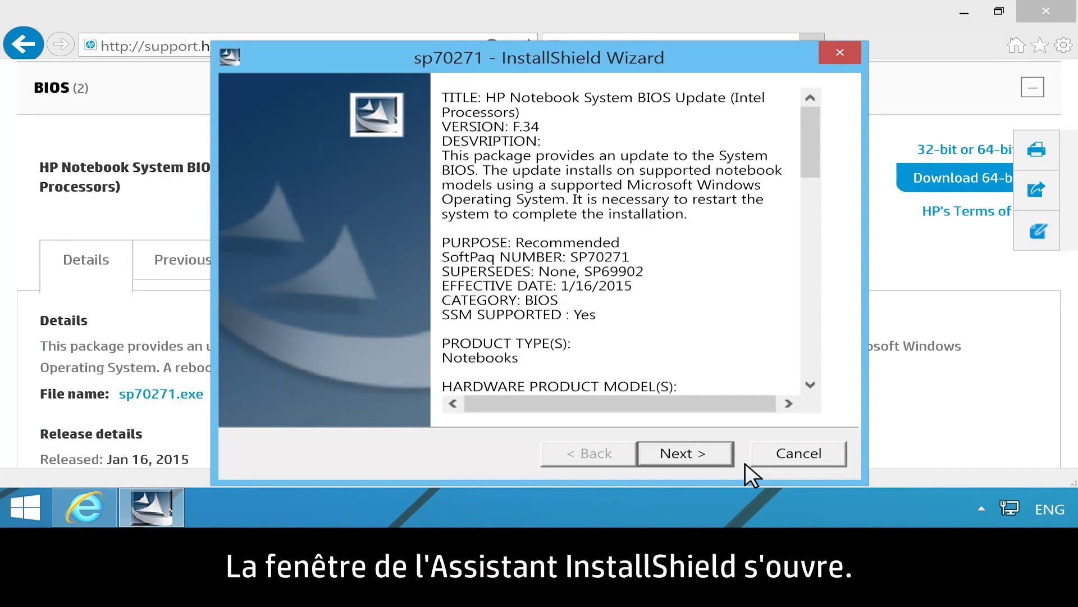
# Accept the license and extract the package to the HP_TOOLS (G:) USB drive.
pyautogui.click(692, 451)
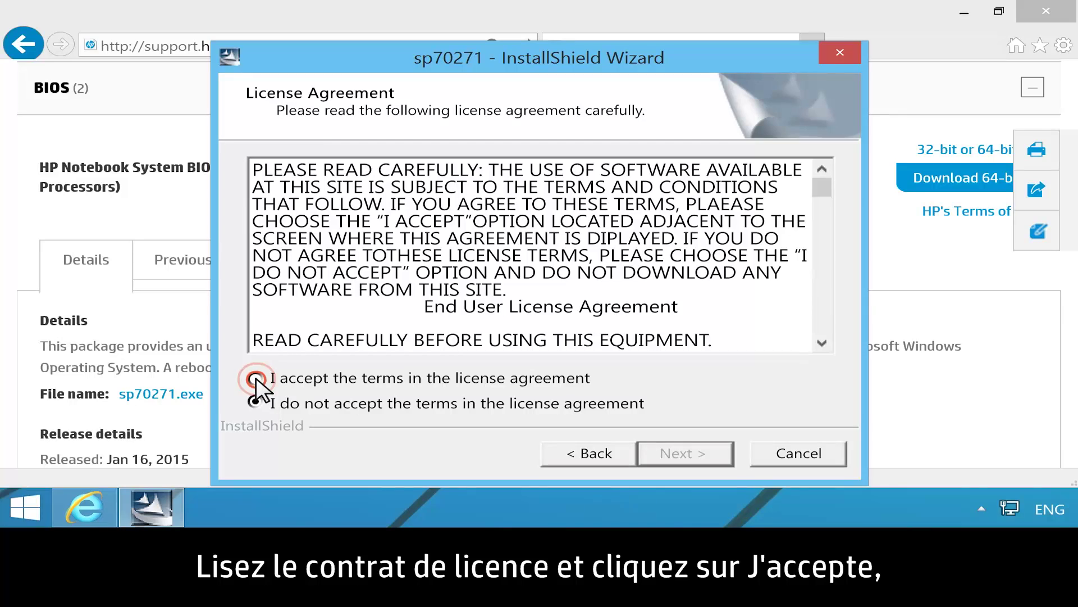
pyautogui.click(256, 378)
pyautogui.click(690, 453)
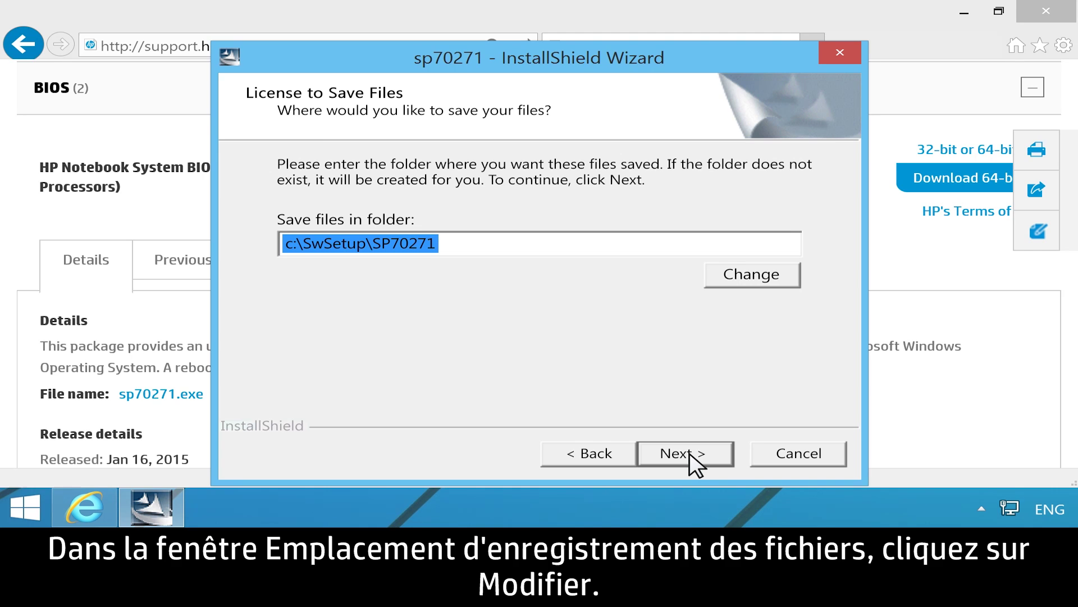
pyautogui.click(769, 273)
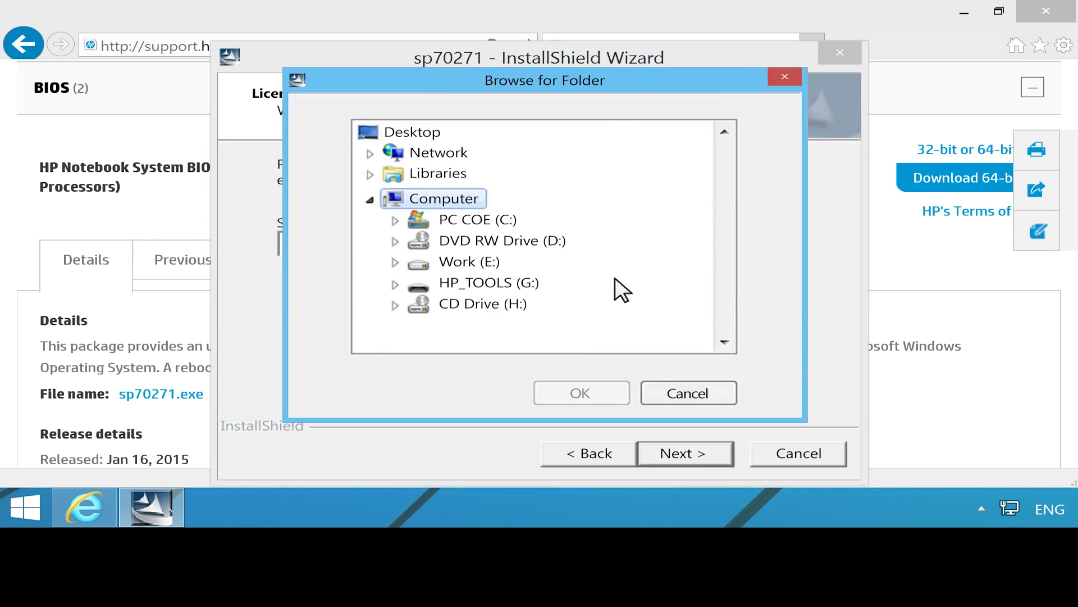
pyautogui.click(492, 281)
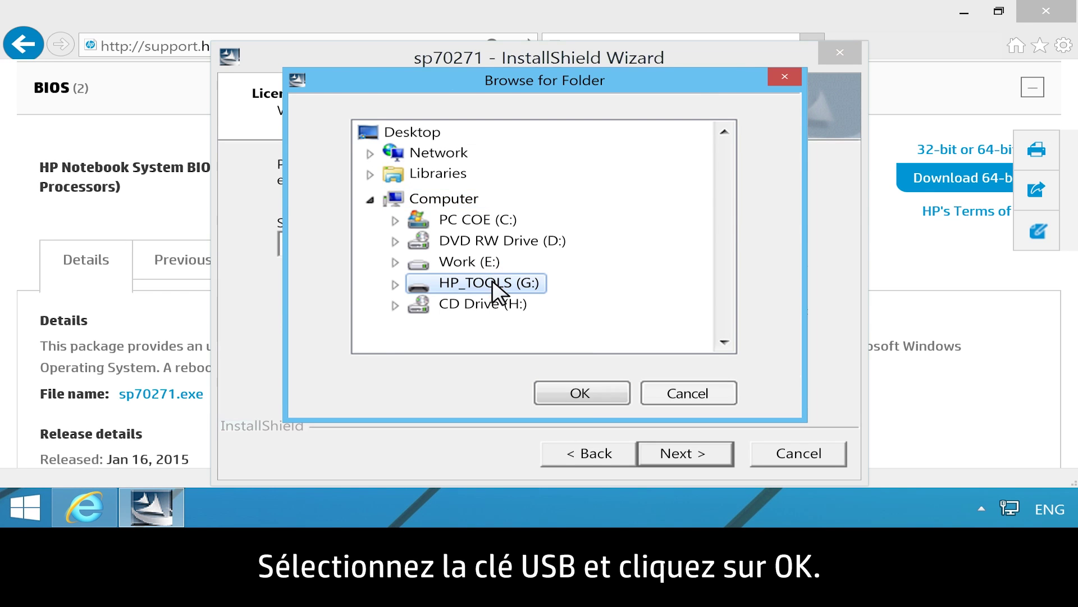
pyautogui.click(592, 390)
pyautogui.click(698, 452)
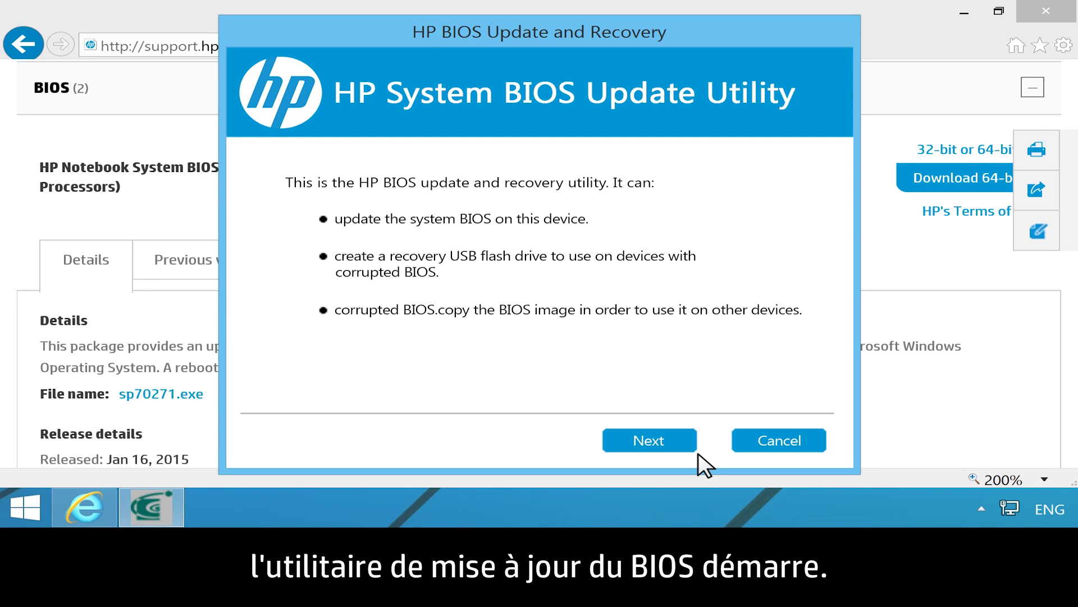
# Create a recovery USB flash drive on G: HP_TOOLS, then finish and close the utility.
pyautogui.click(666, 437)
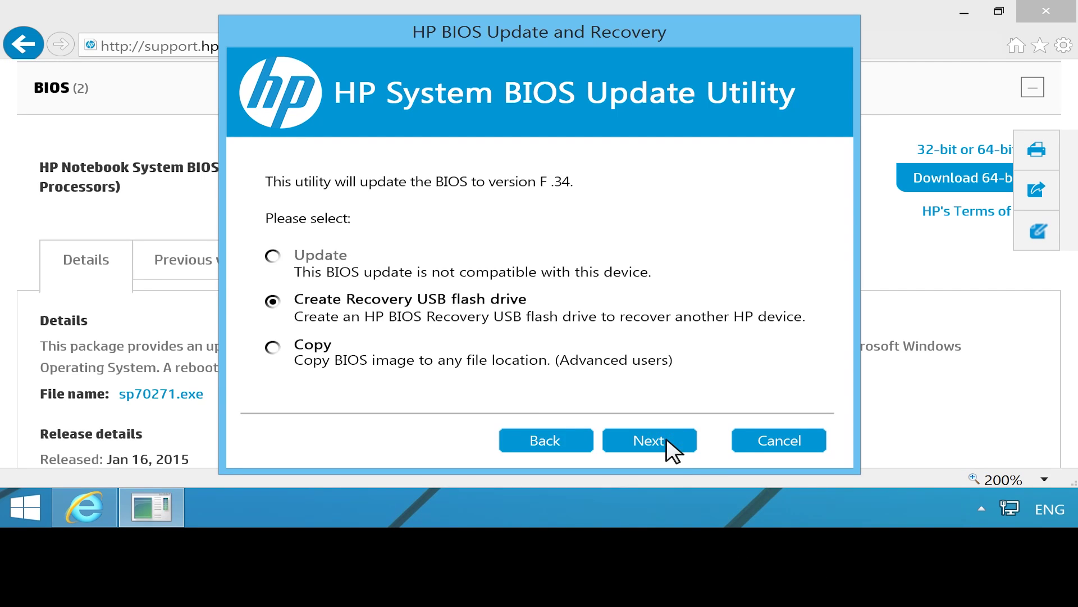
pyautogui.click(273, 302)
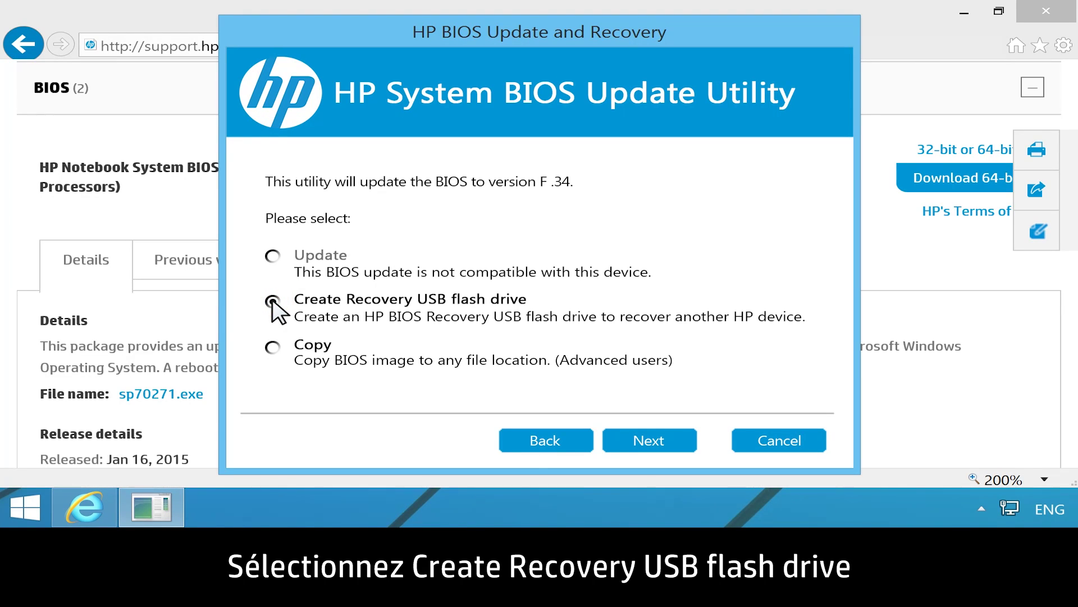
pyautogui.click(660, 439)
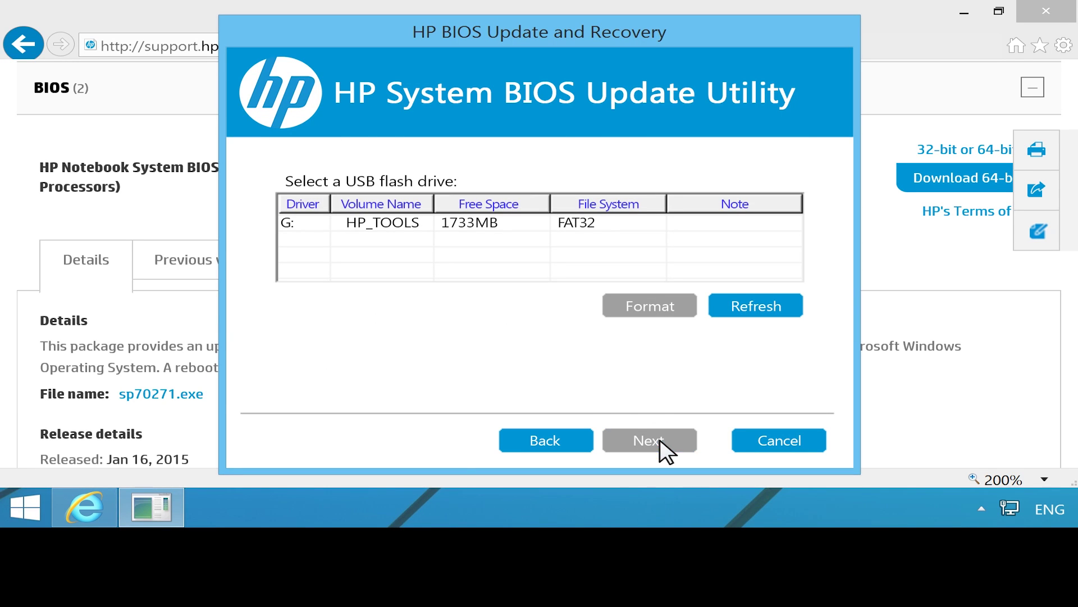
pyautogui.click(310, 222)
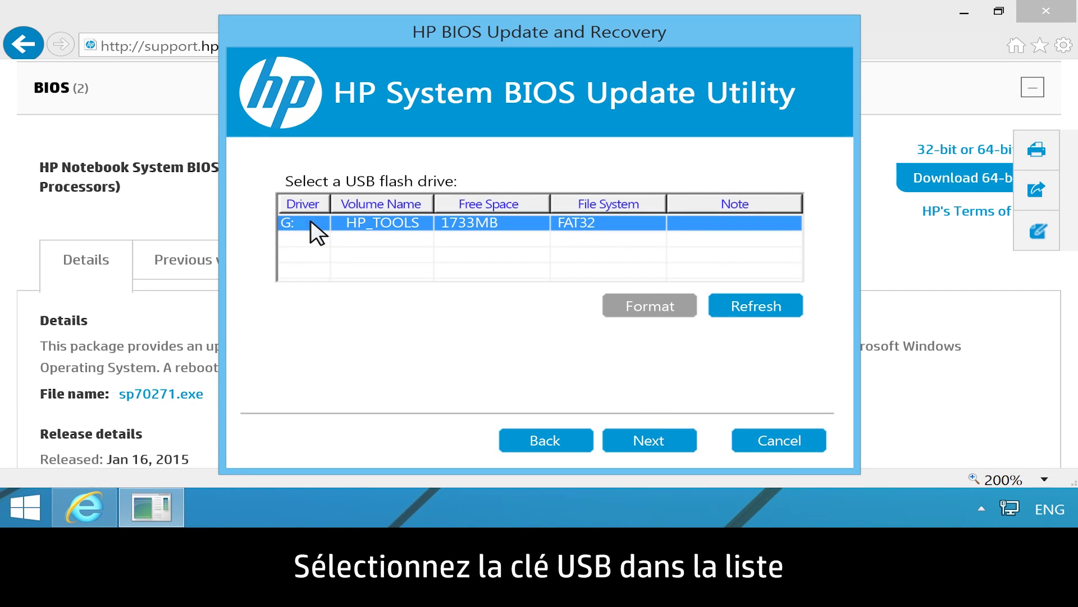
pyautogui.click(658, 439)
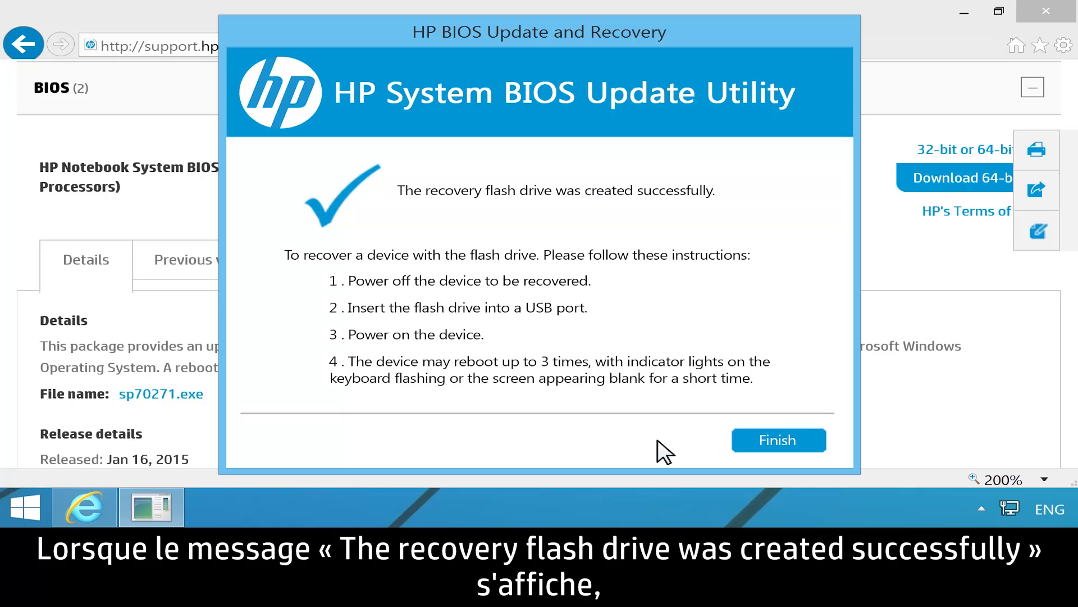
pyautogui.click(790, 439)
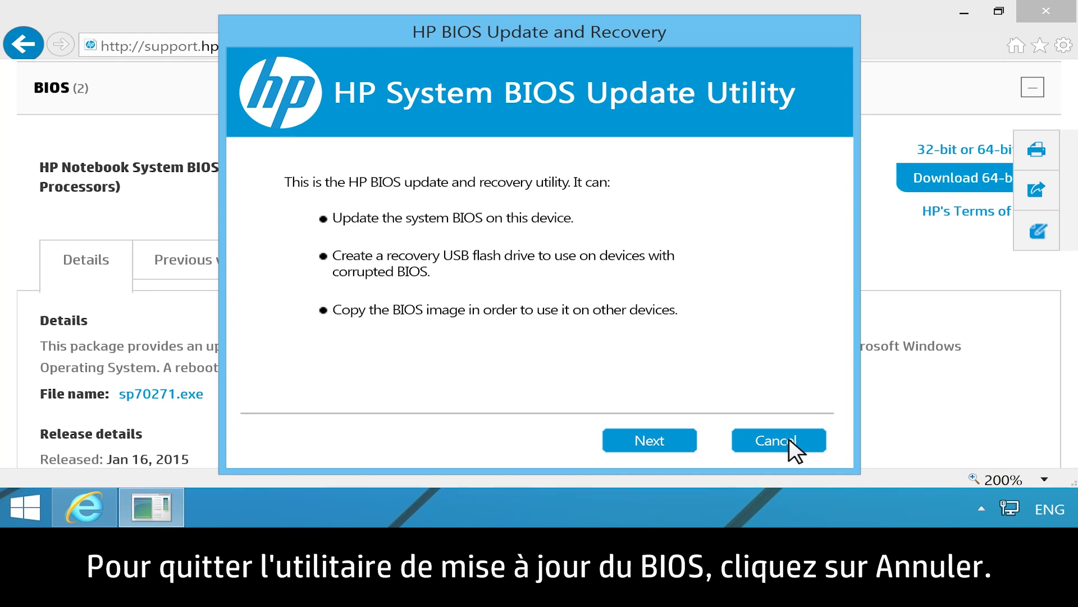
pyautogui.click(790, 439)
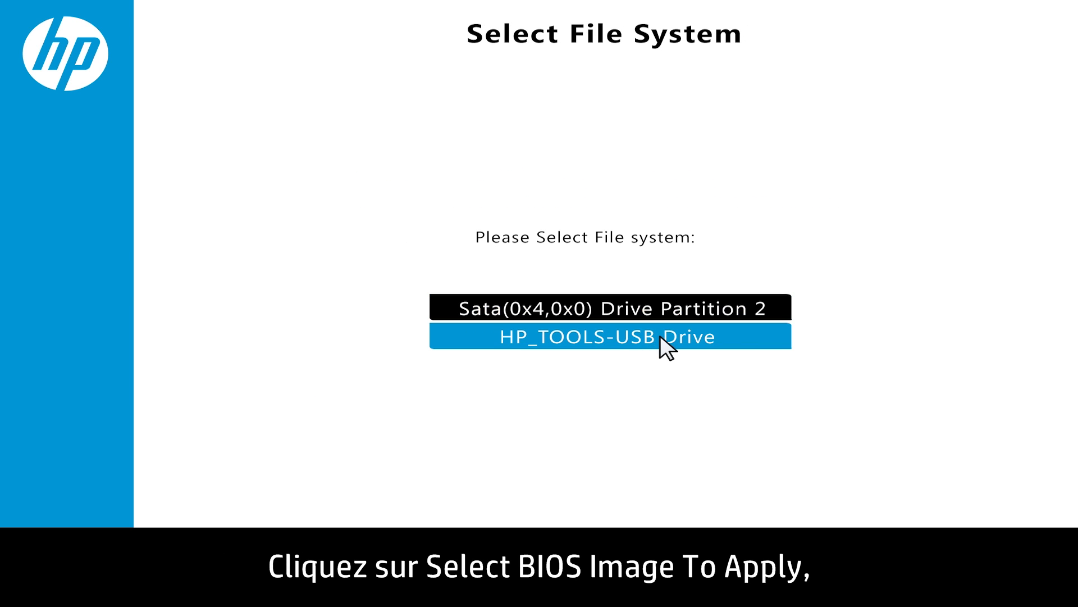
# Choose the HP_TOOLS-USB Drive as the BIOS image source.
pyautogui.click(660, 334)
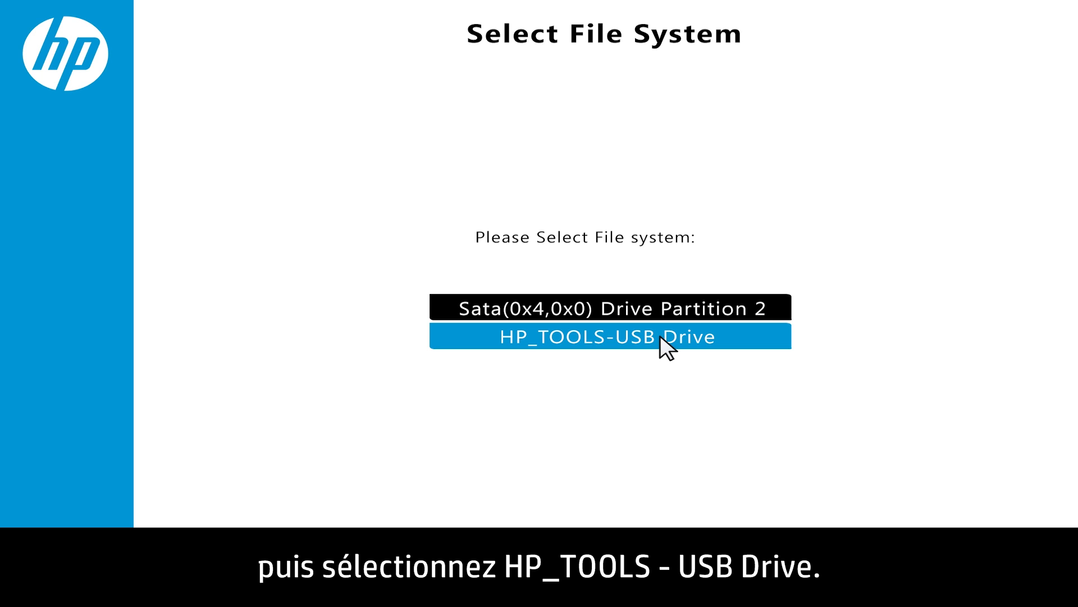